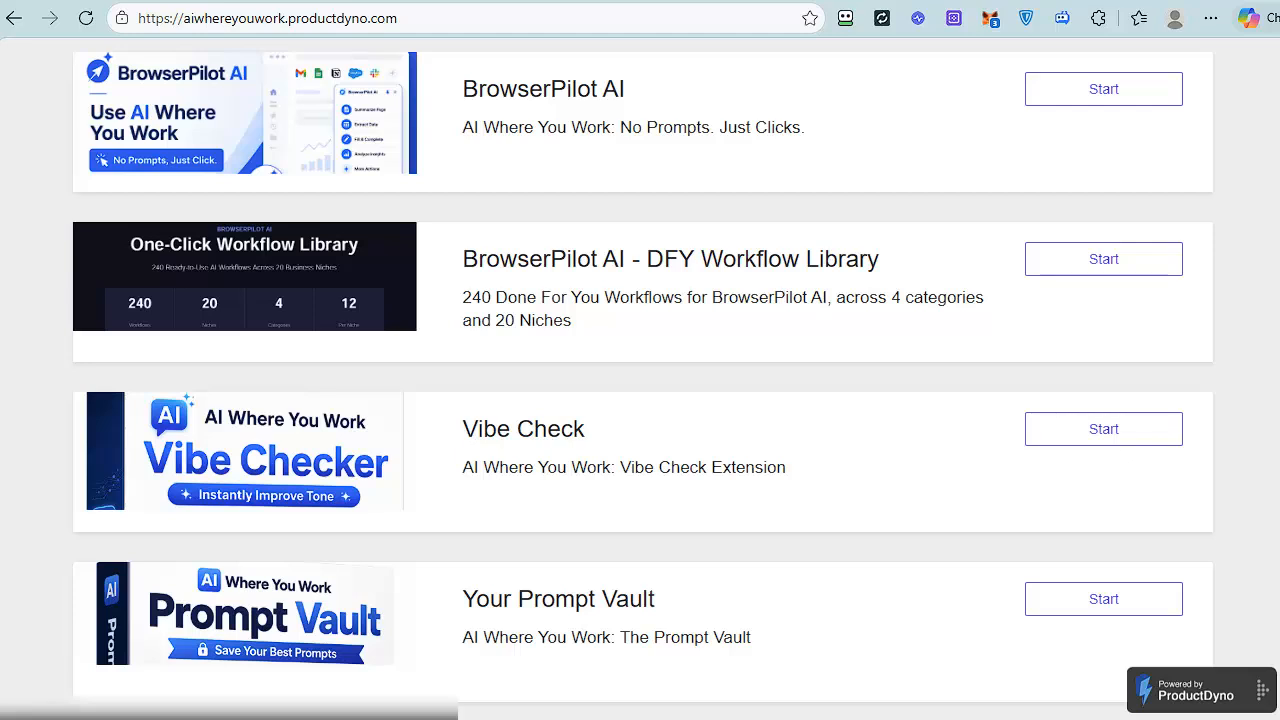
Open the BrowserPilot AI product and go to its training and downloads page.
click(595, 92)
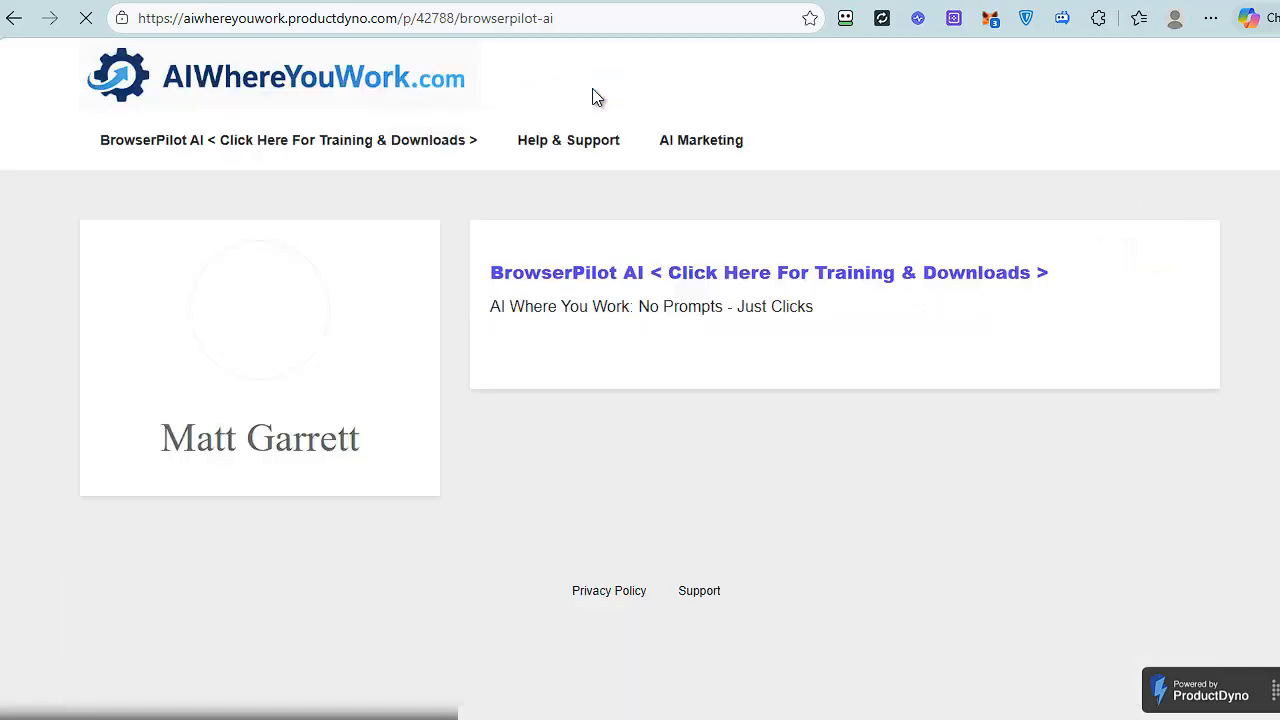
click(785, 270)
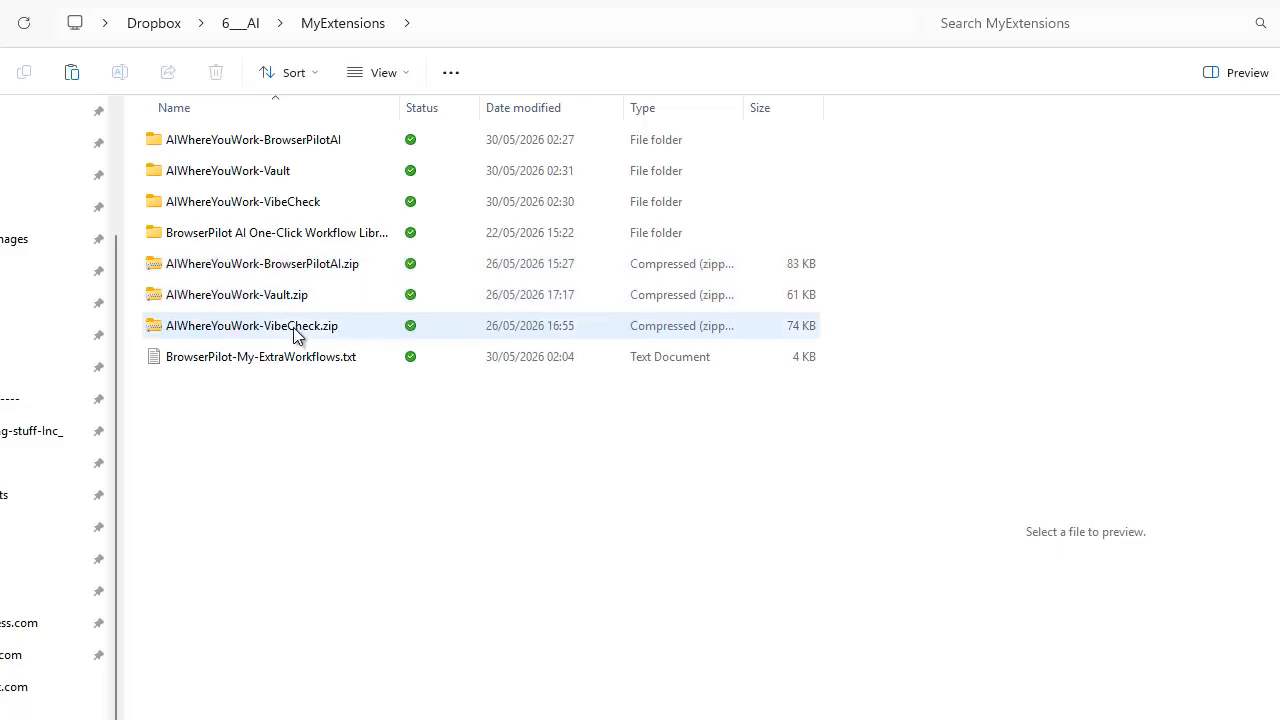
Extract AIWhereYouWork-BrowserPilotAI.zip into the AIWhereYouWork-BrowserPilotAI folder, replacing the existing files, and close the extracted folder's window.
right_click(287, 272)
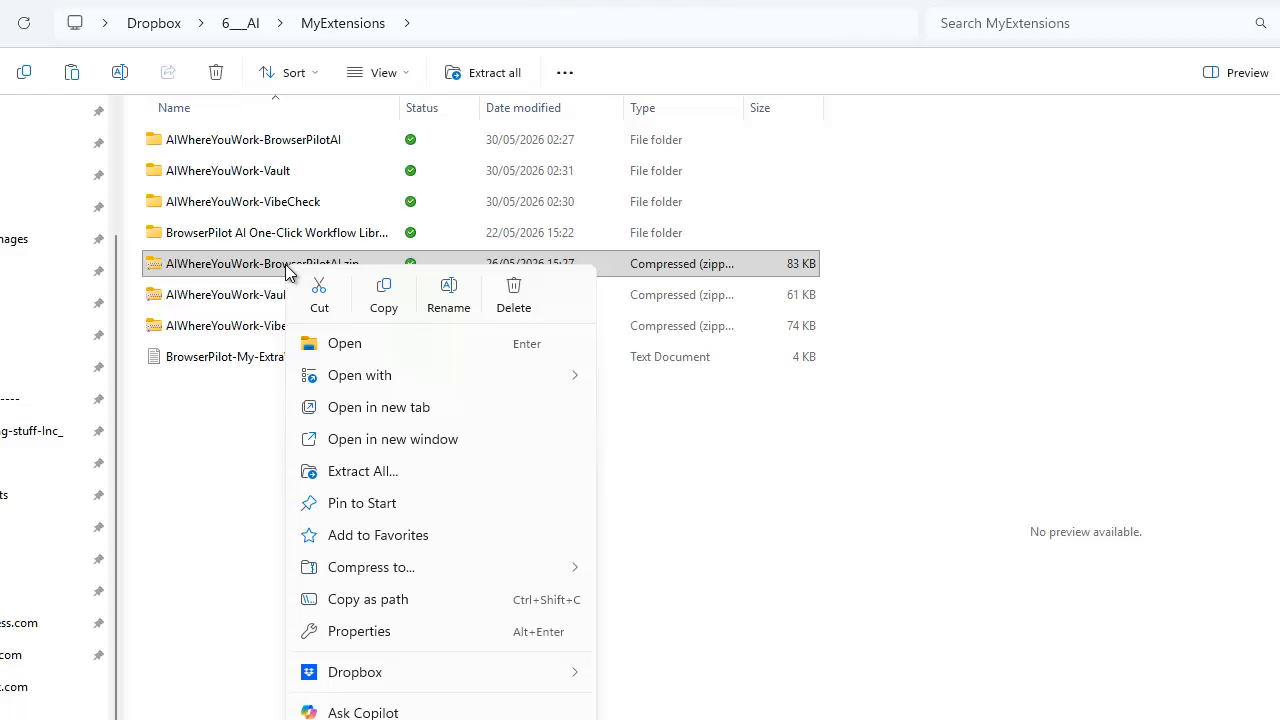
click(365, 471)
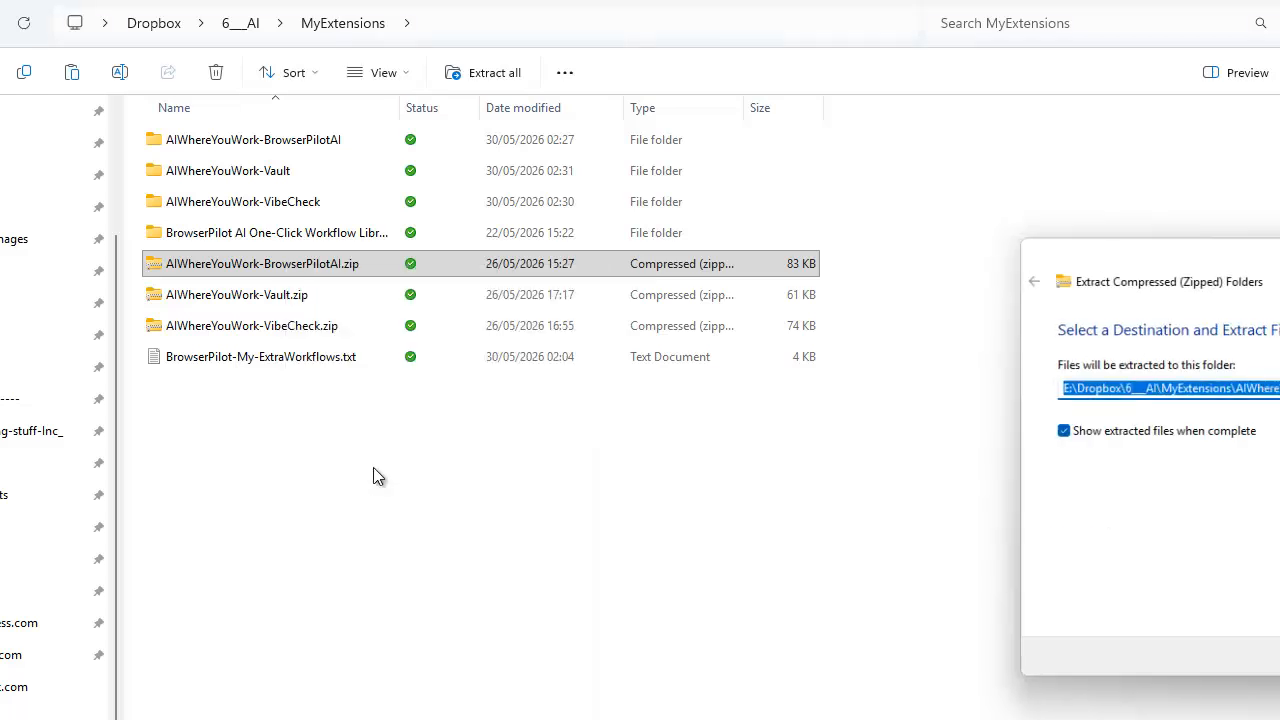
drag(1082, 242, 480, 214)
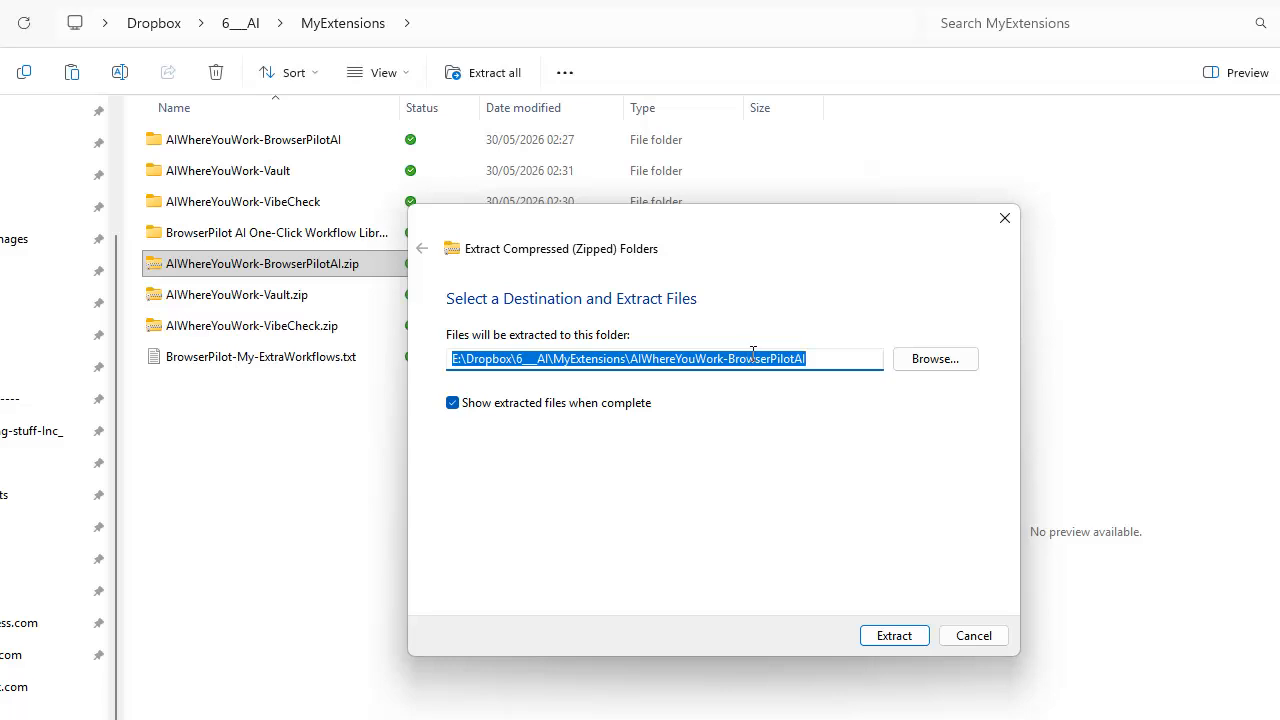
click(895, 636)
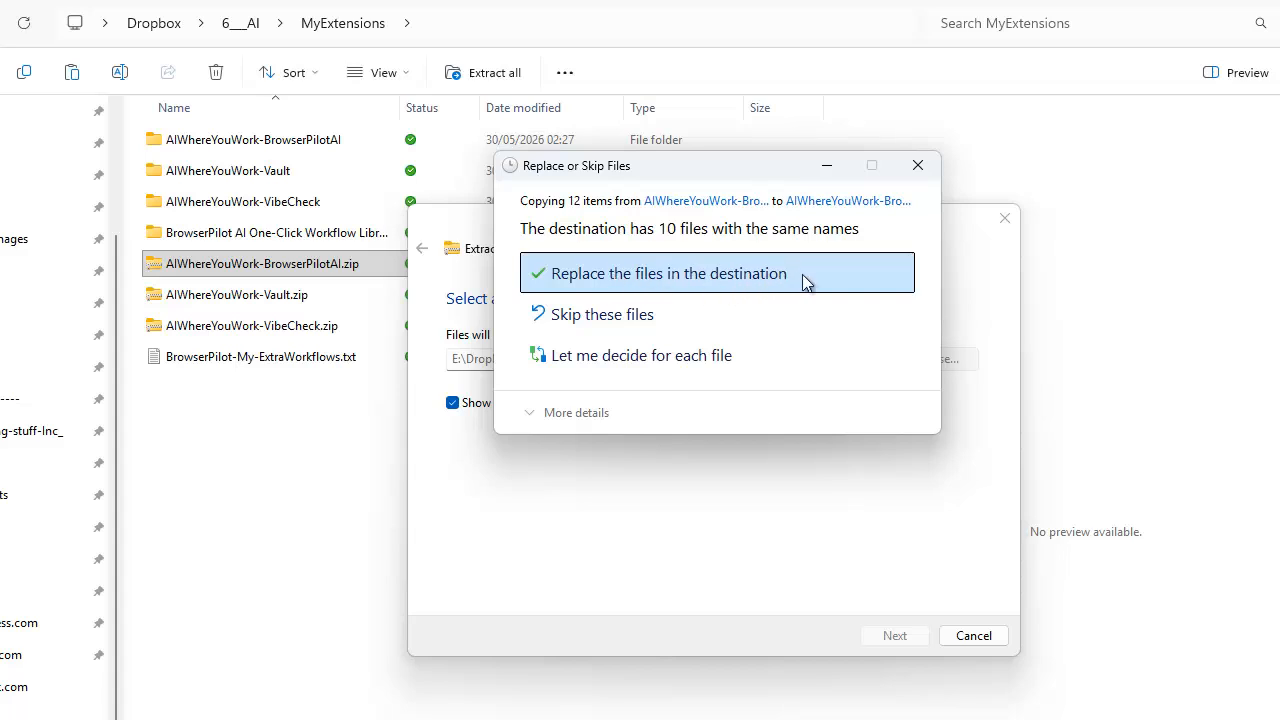
click(675, 280)
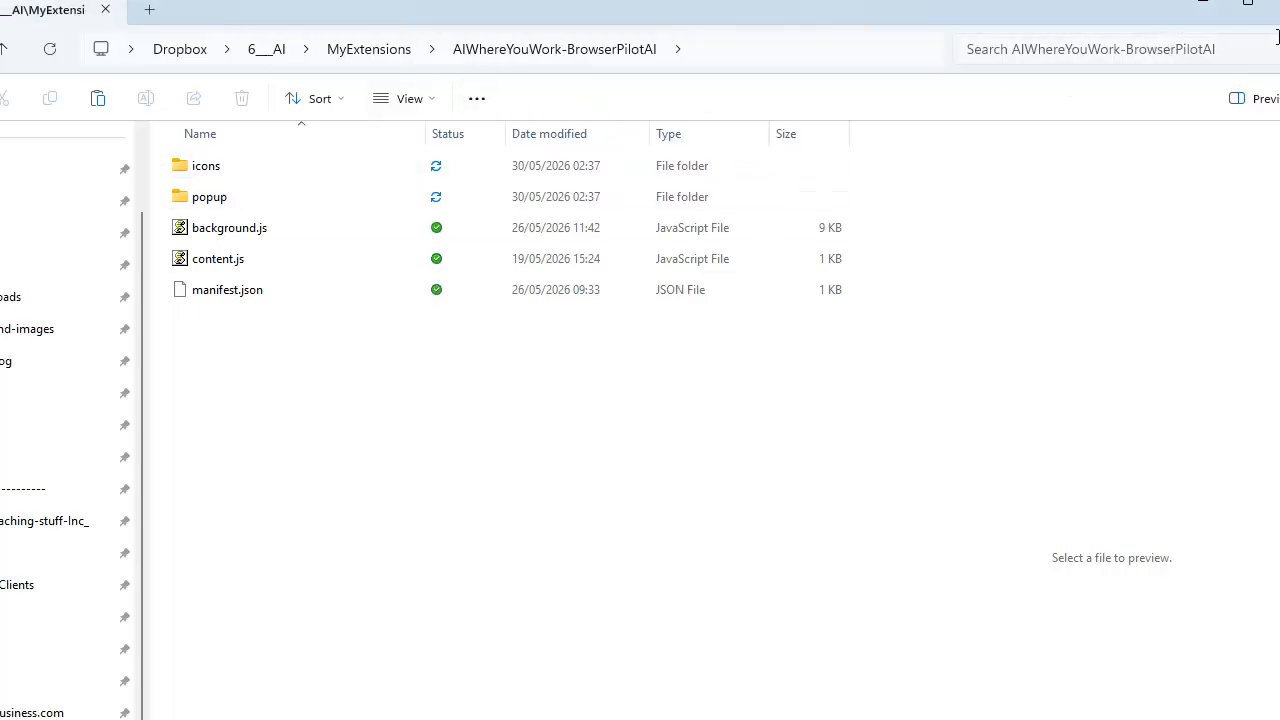
click(1279, 1)
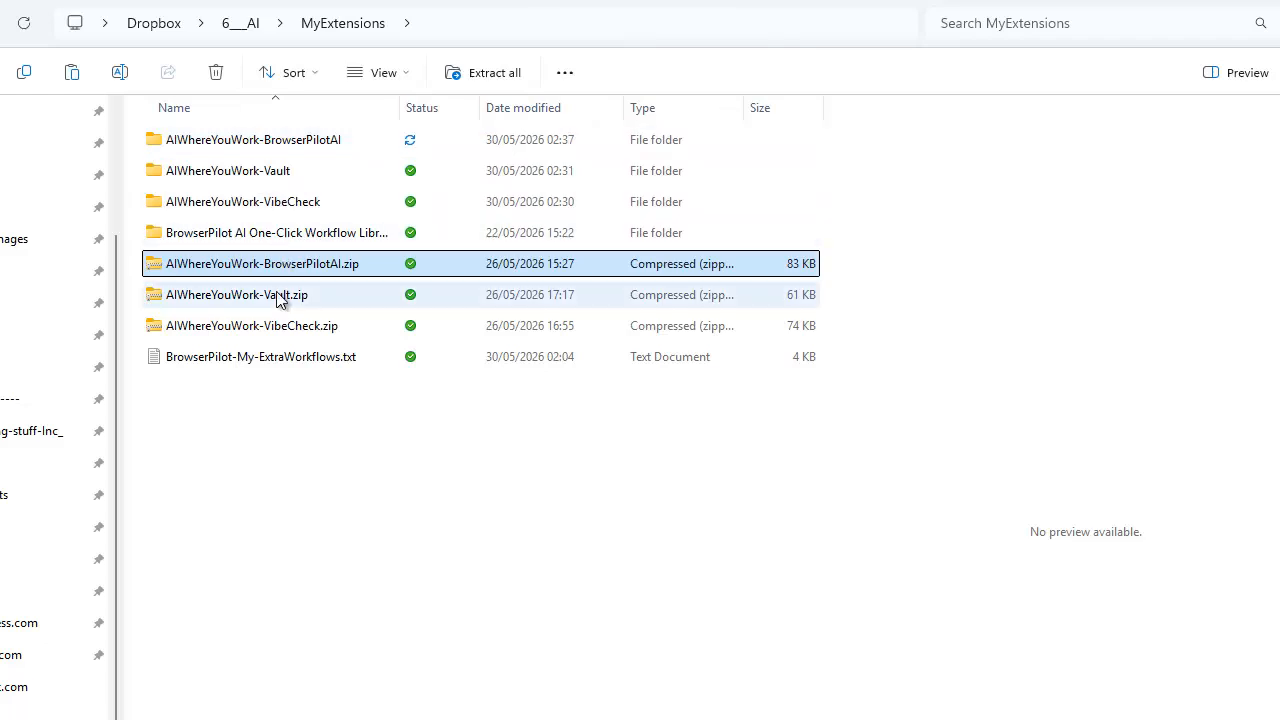
click(277, 330)
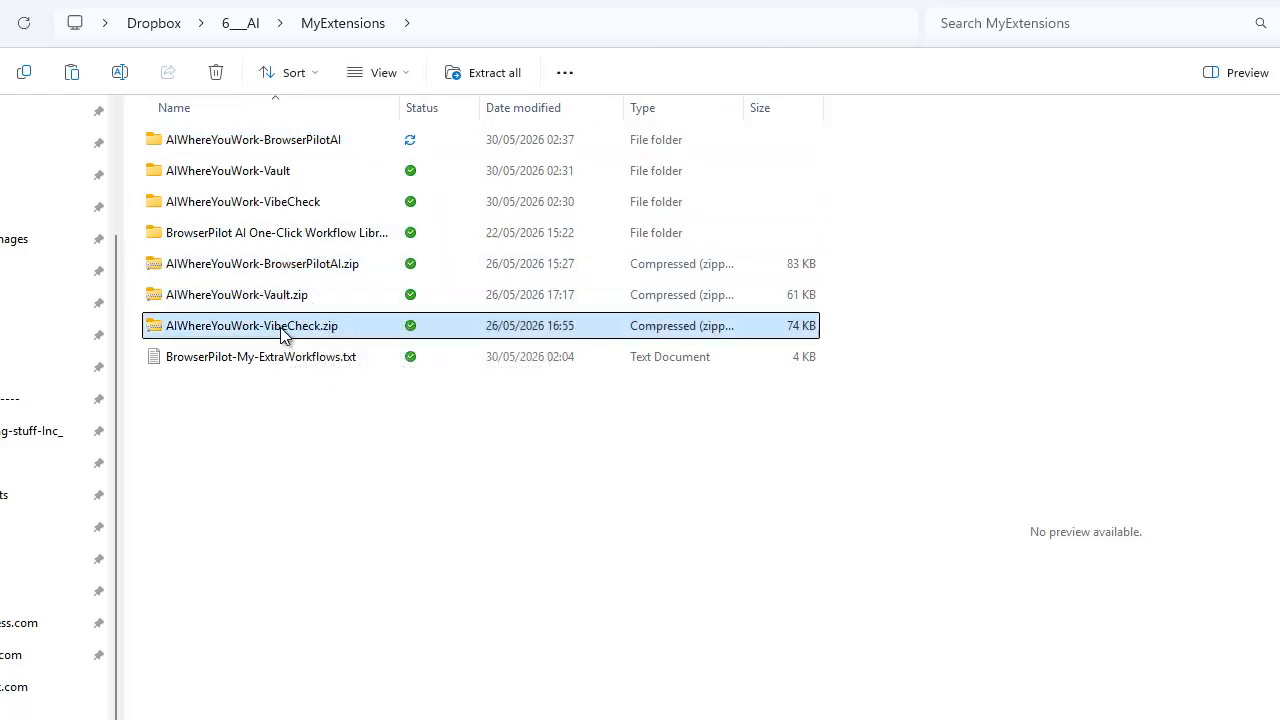
right_click(283, 332)
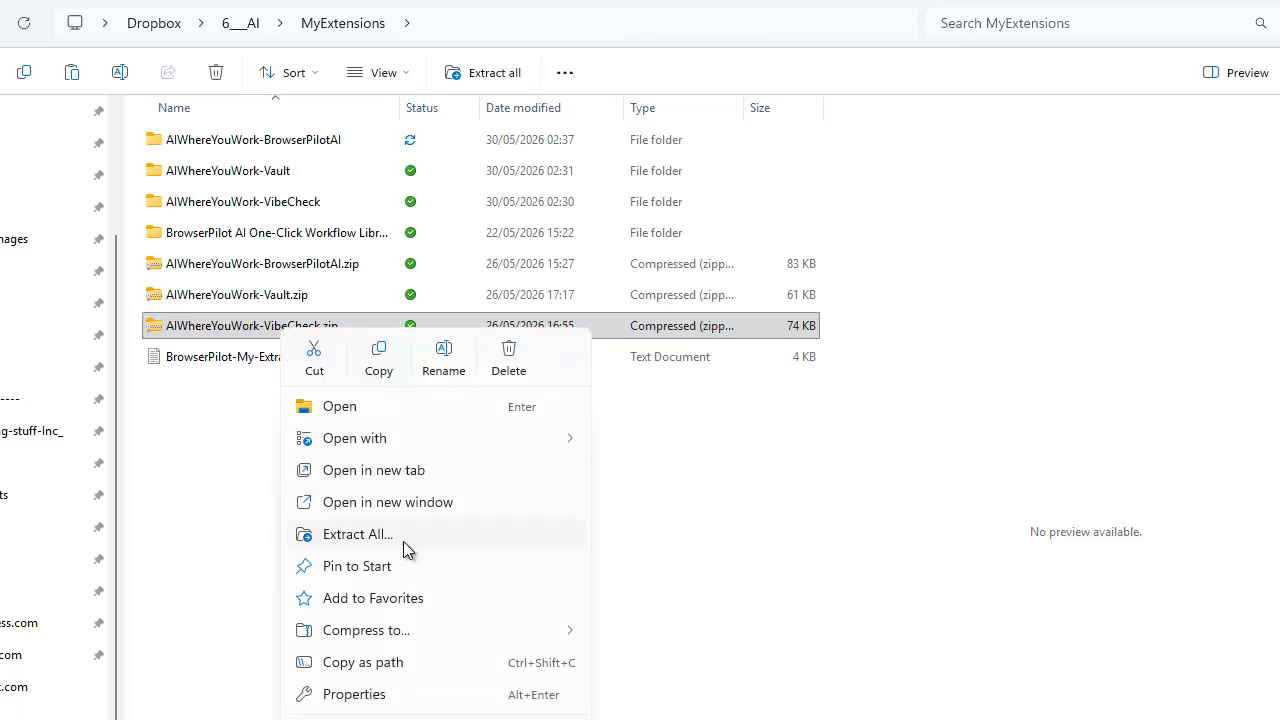
click(232, 328)
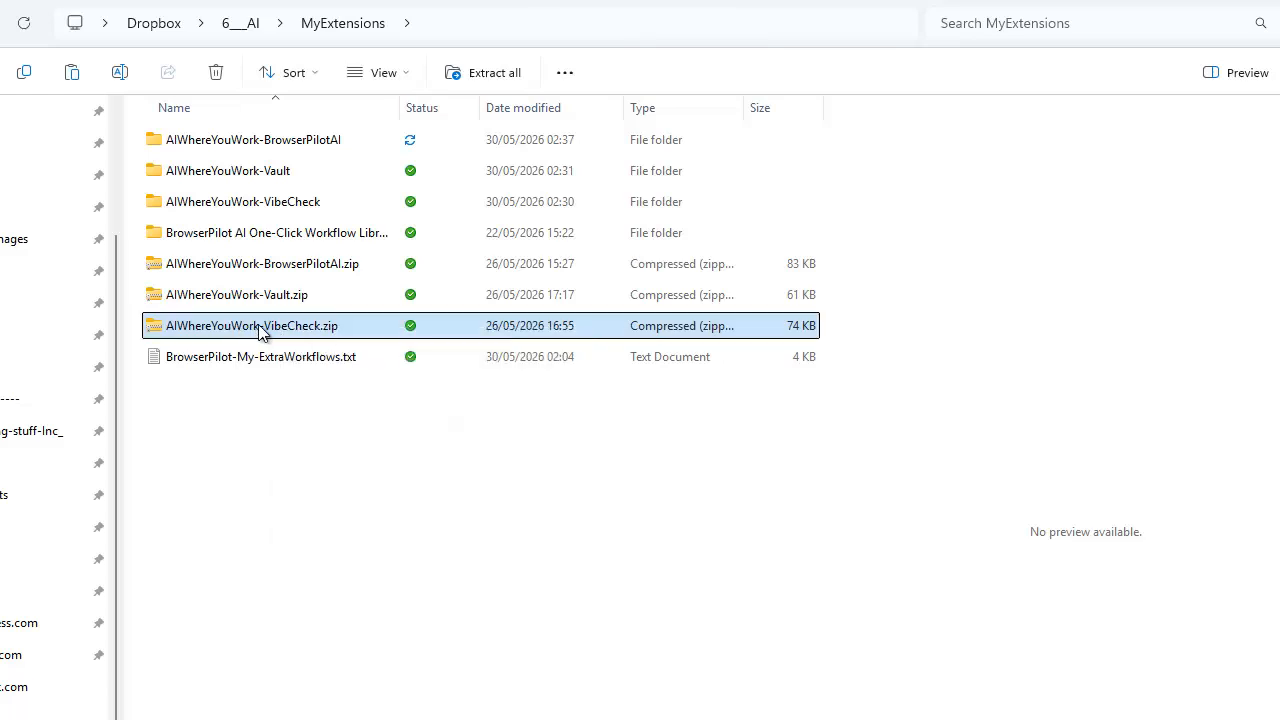
Open AIWhereYouWork-VibeCheck.zip and copy all of its files and folders.
double_click(262, 332)
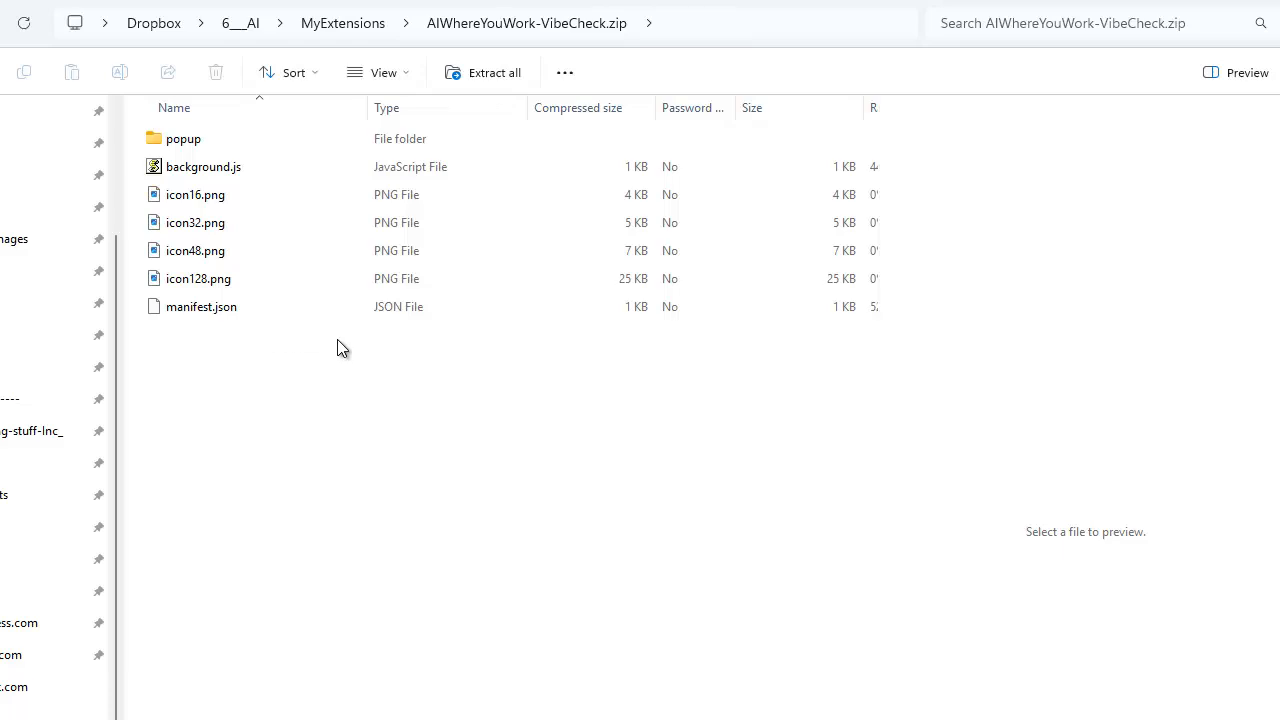
drag(392, 373, 179, 146)
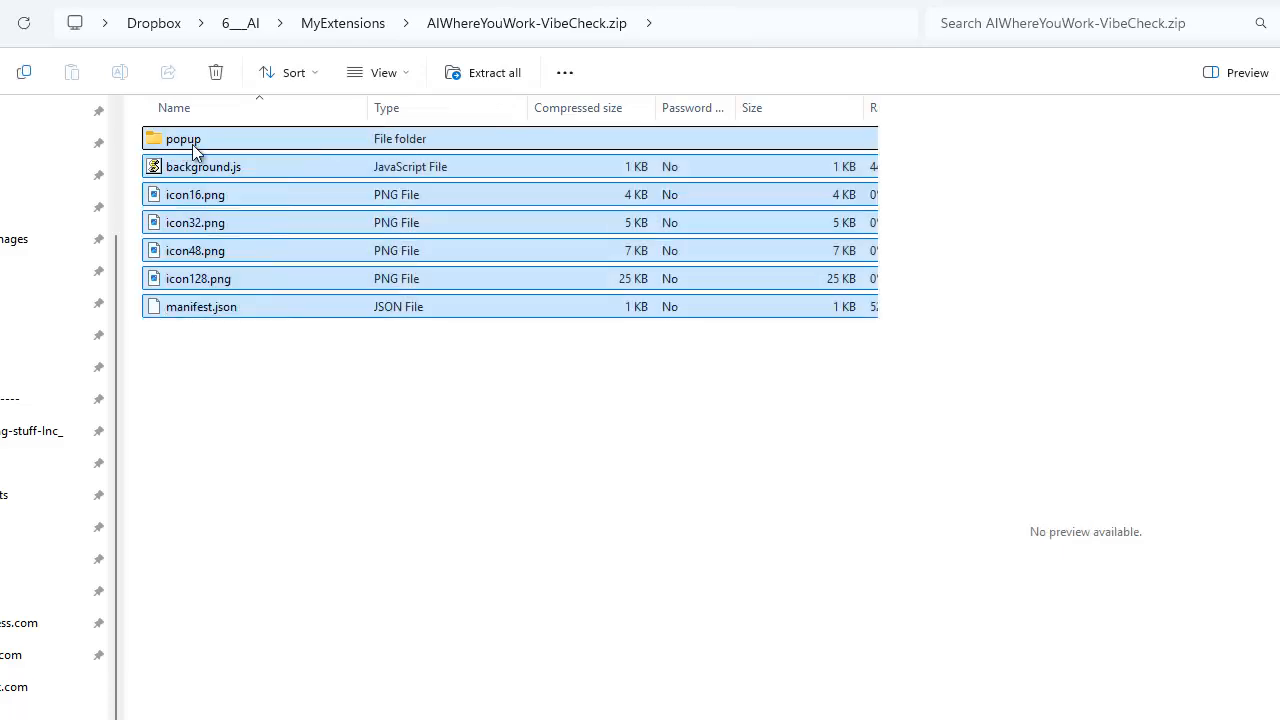
right_click(194, 148)
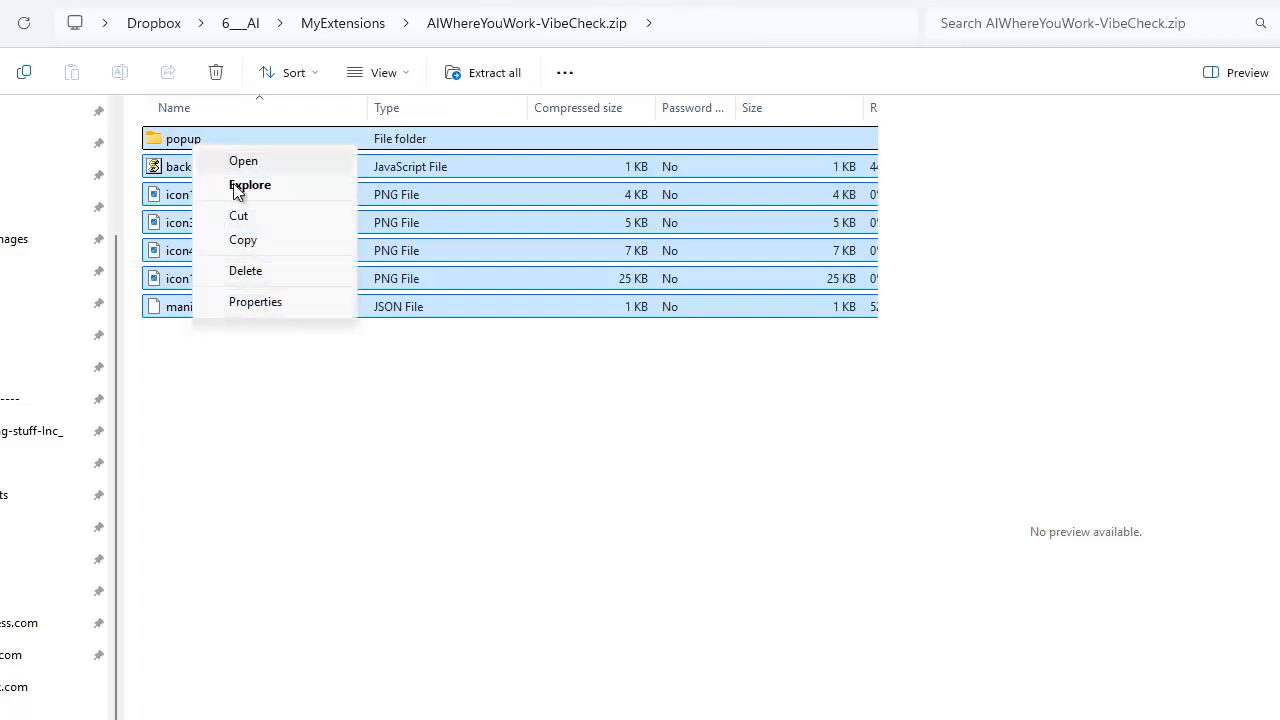
click(249, 240)
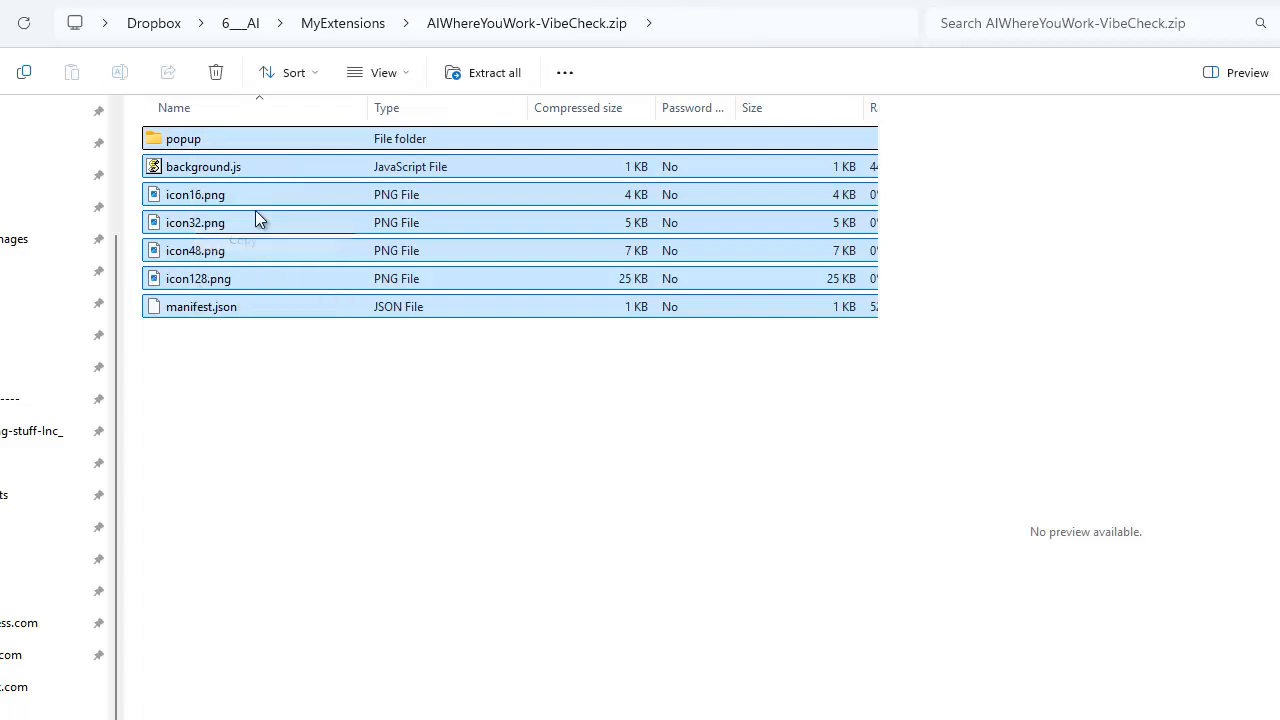
Paste the copied items into the AIWhereYouWork-VibeCheck folder in MyExtensions, replacing the files with the same names.
click(316, 28)
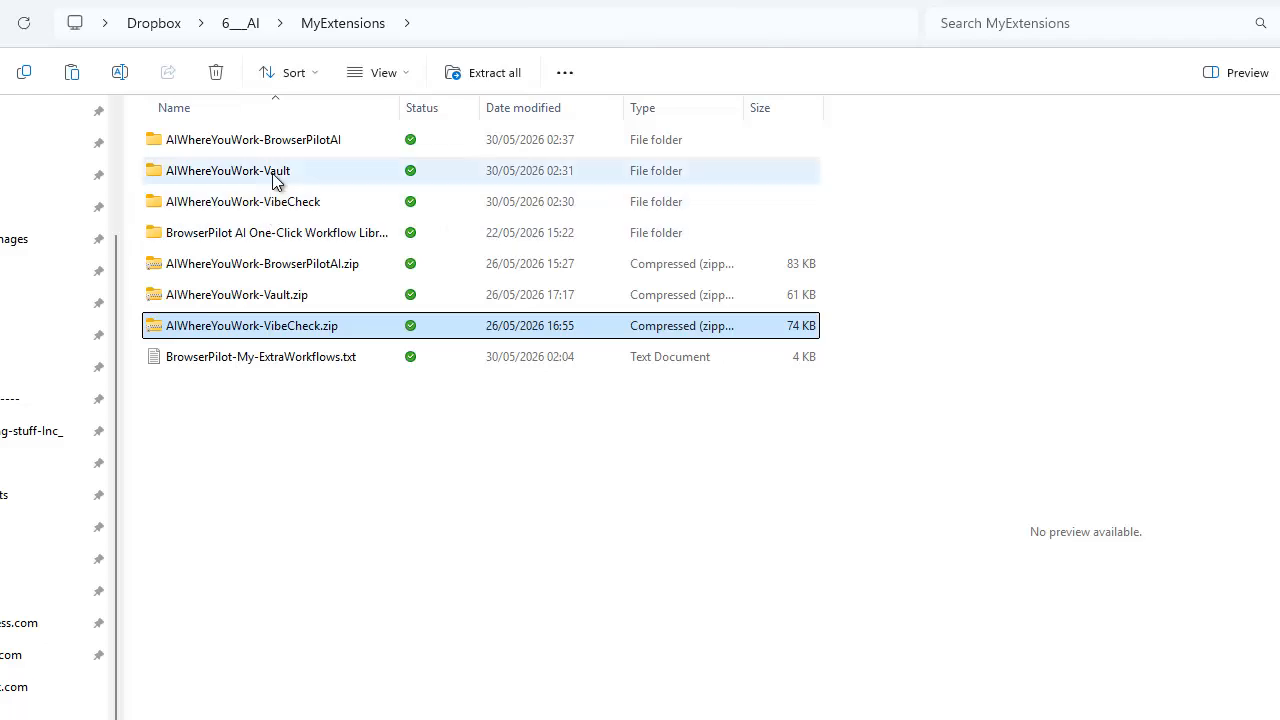
right_click(283, 205)
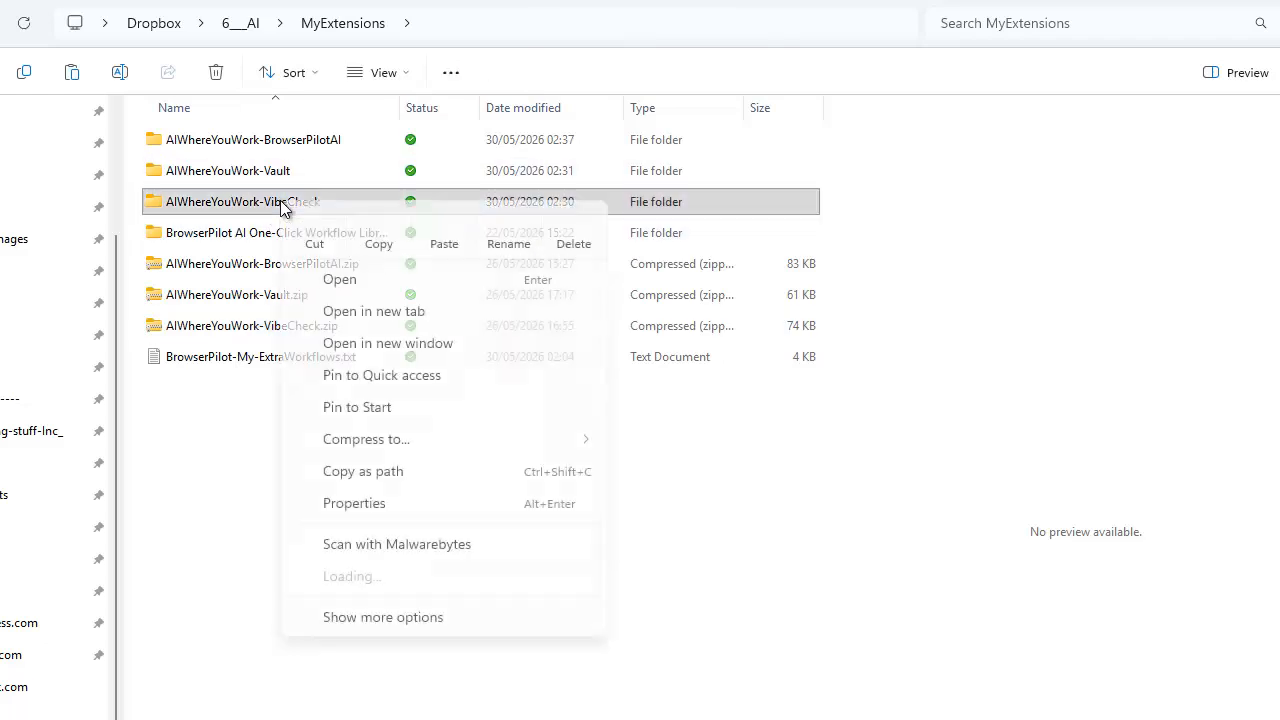
click(443, 225)
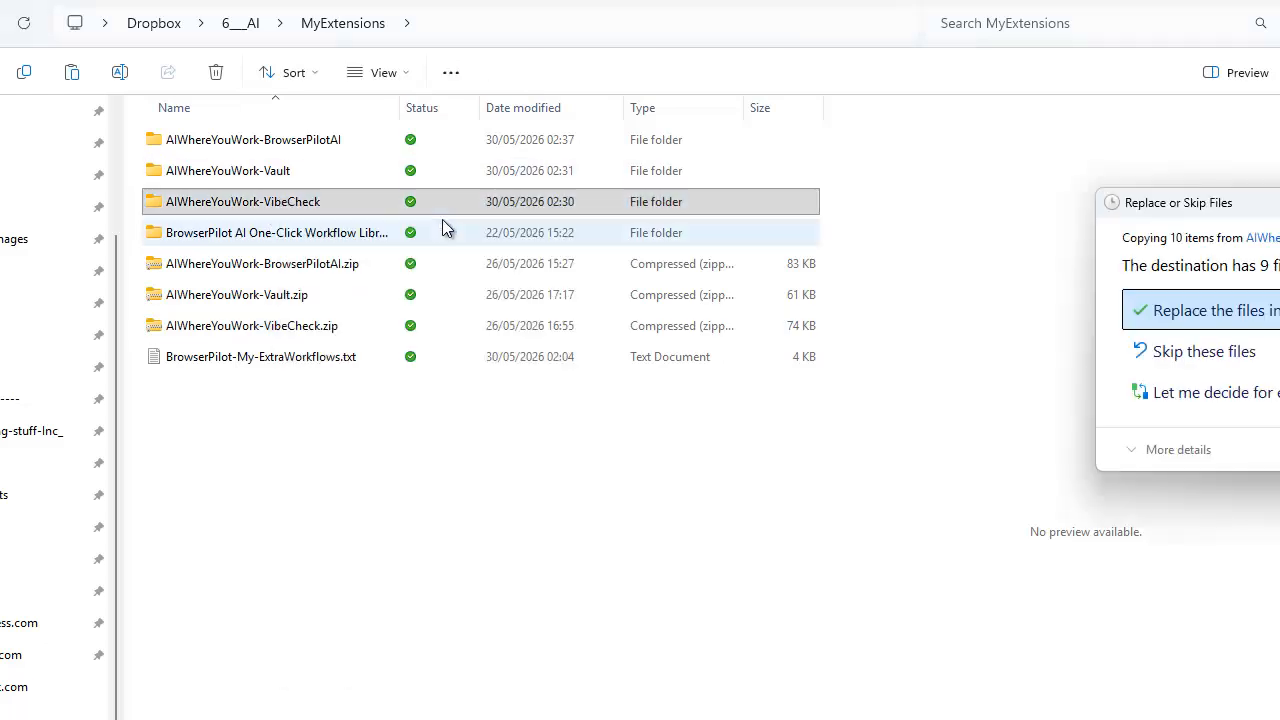
drag(1260, 200, 625, 190)
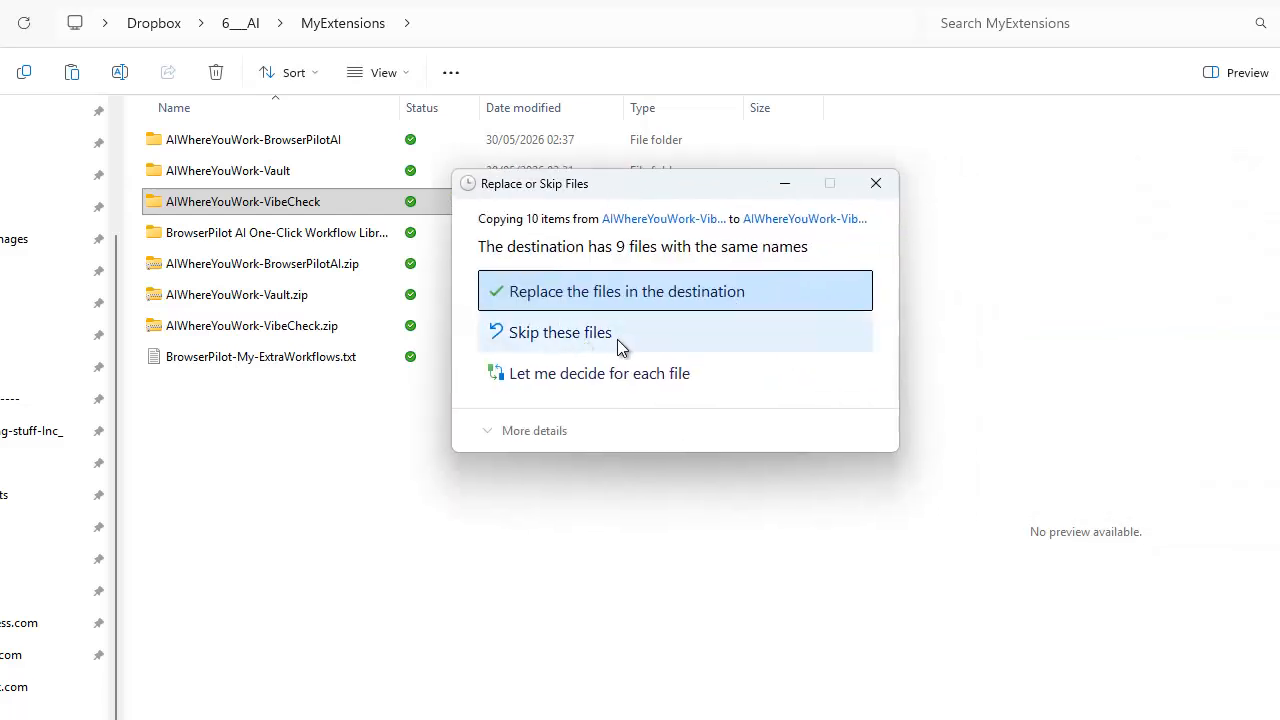
click(571, 291)
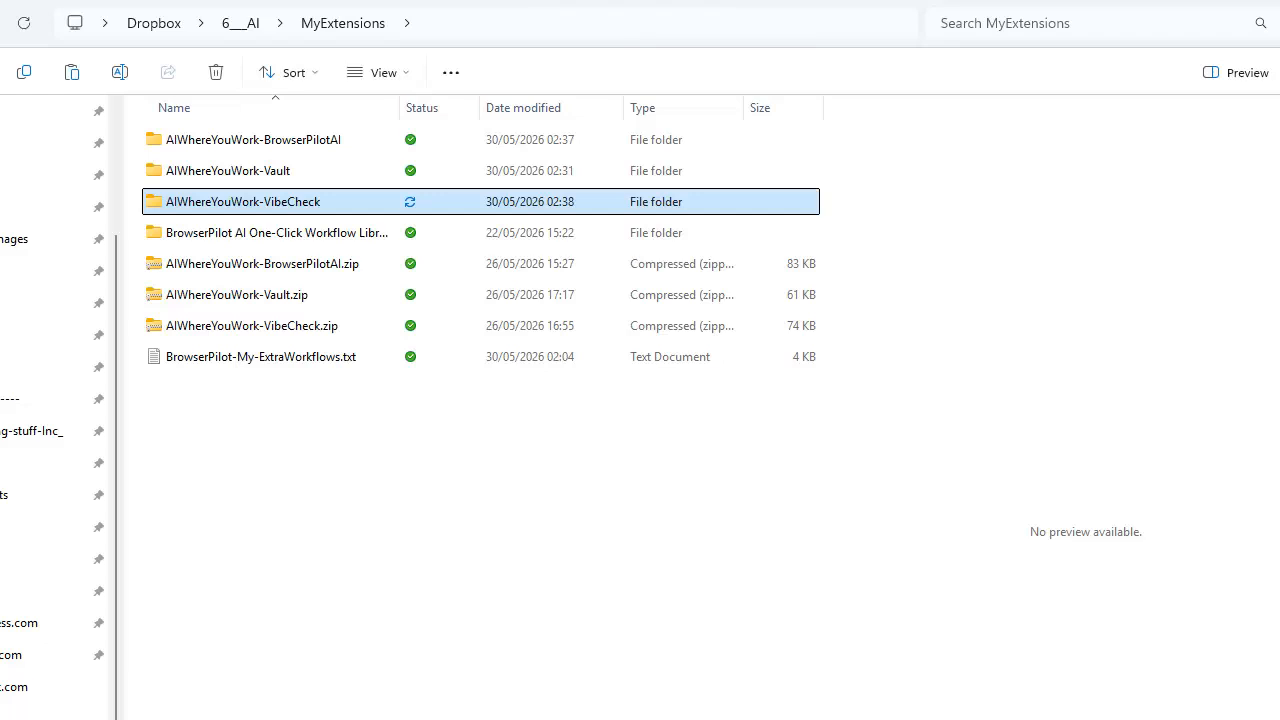
Switch to Microsoft Edge and examine the BrowserPilotAI extension's AI provider choices, saved prompts, and save, export and import options.
key(alt+Tab)
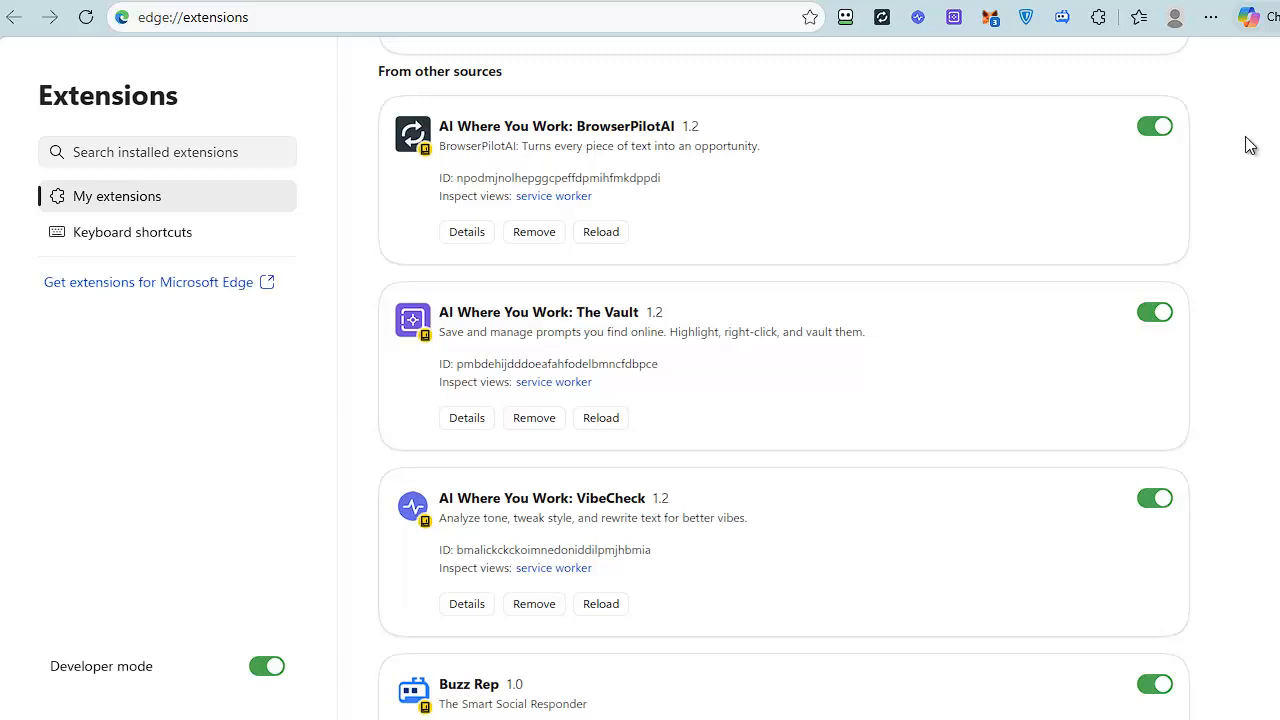
click(881, 18)
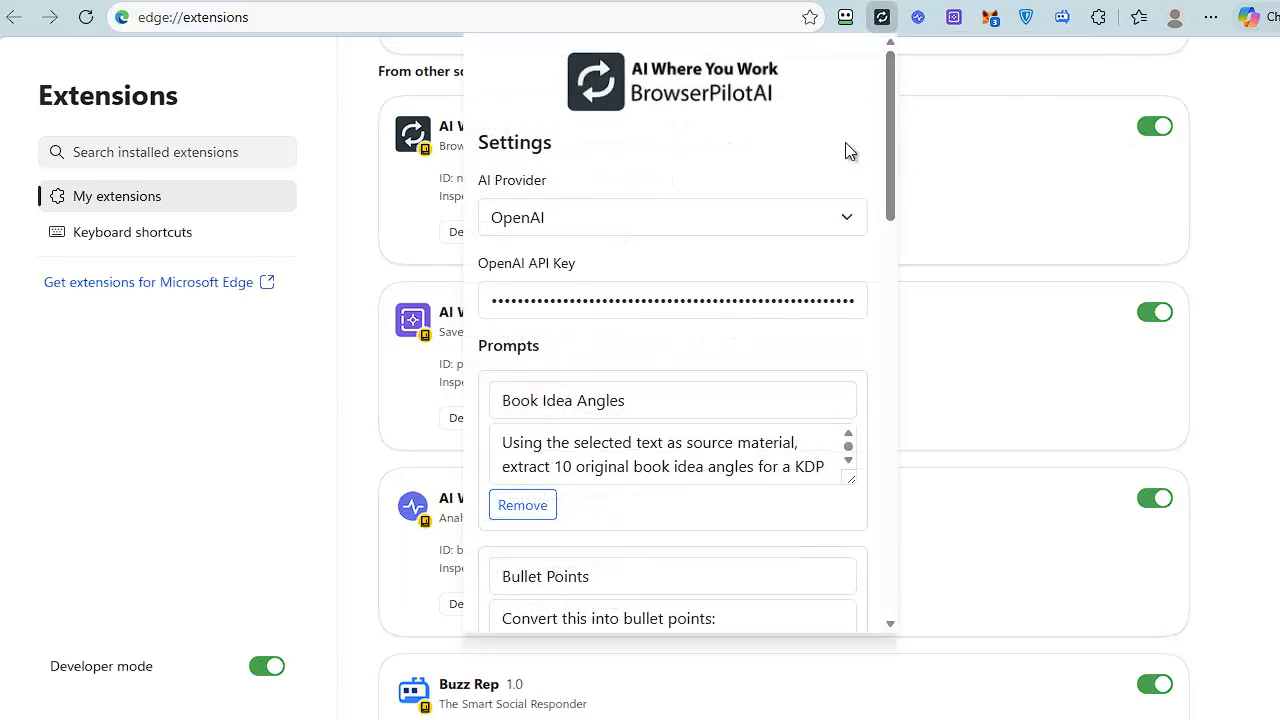
click(801, 219)
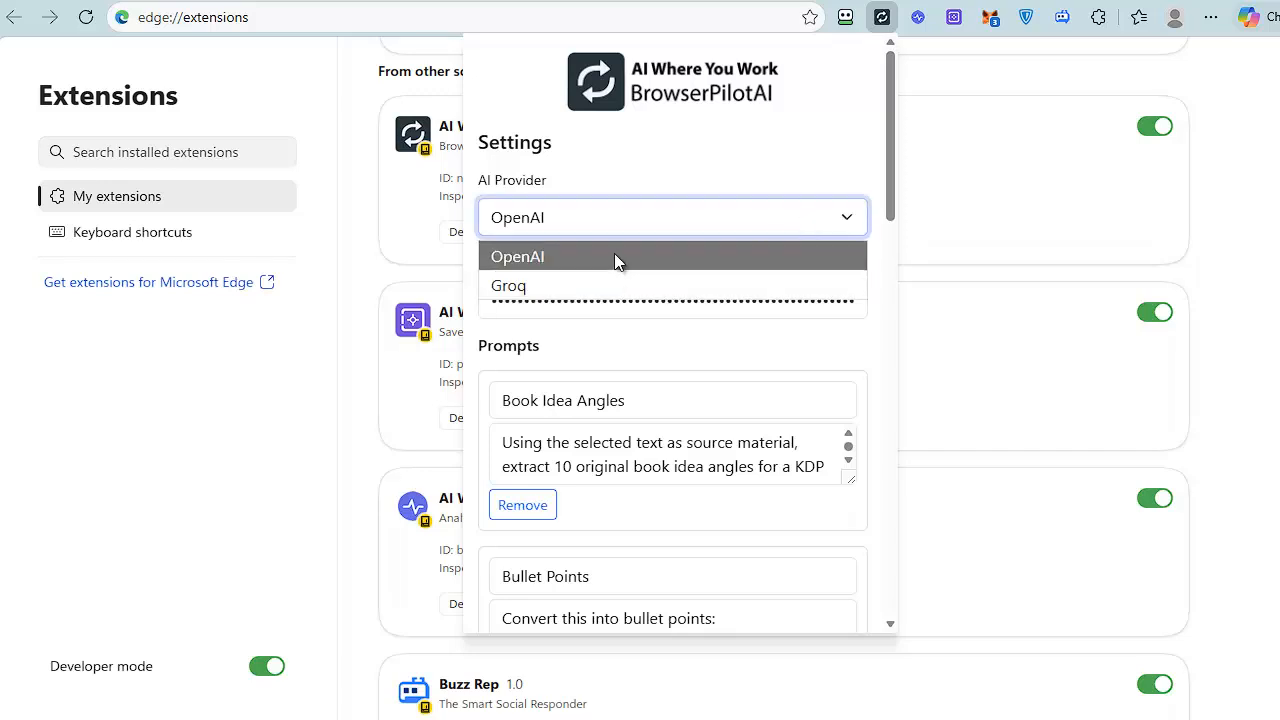
click(664, 160)
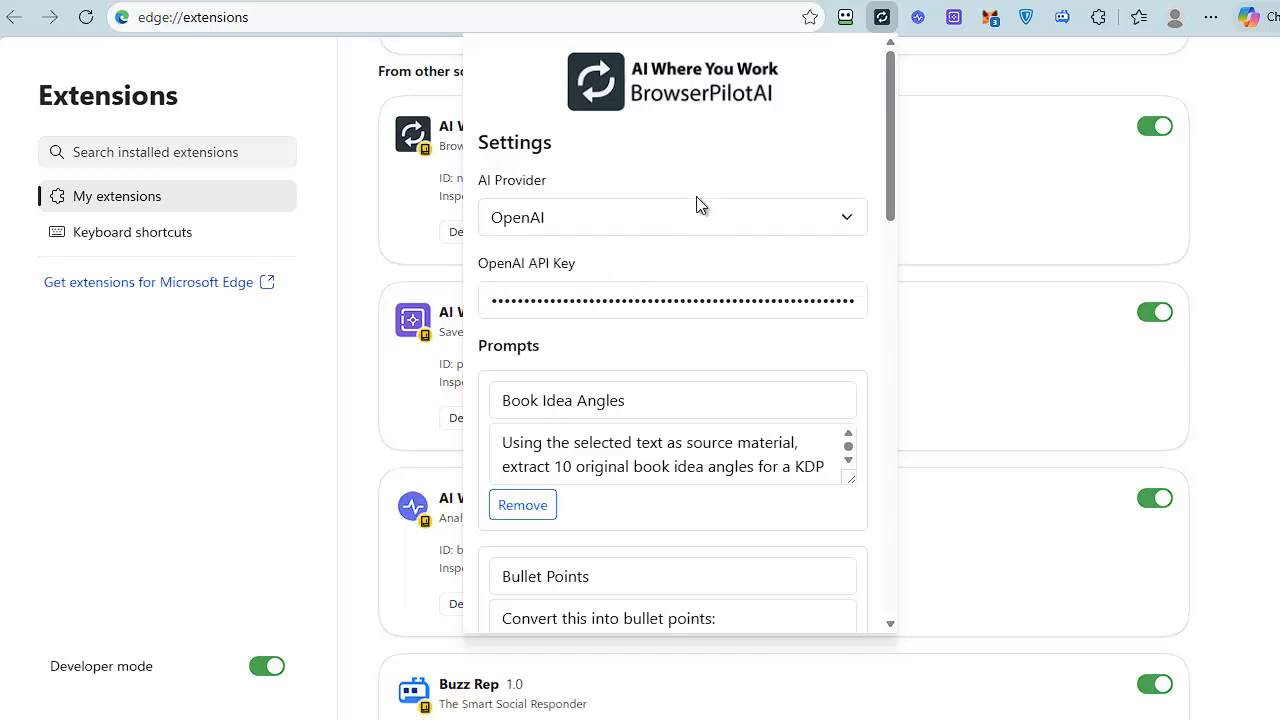
click(722, 219)
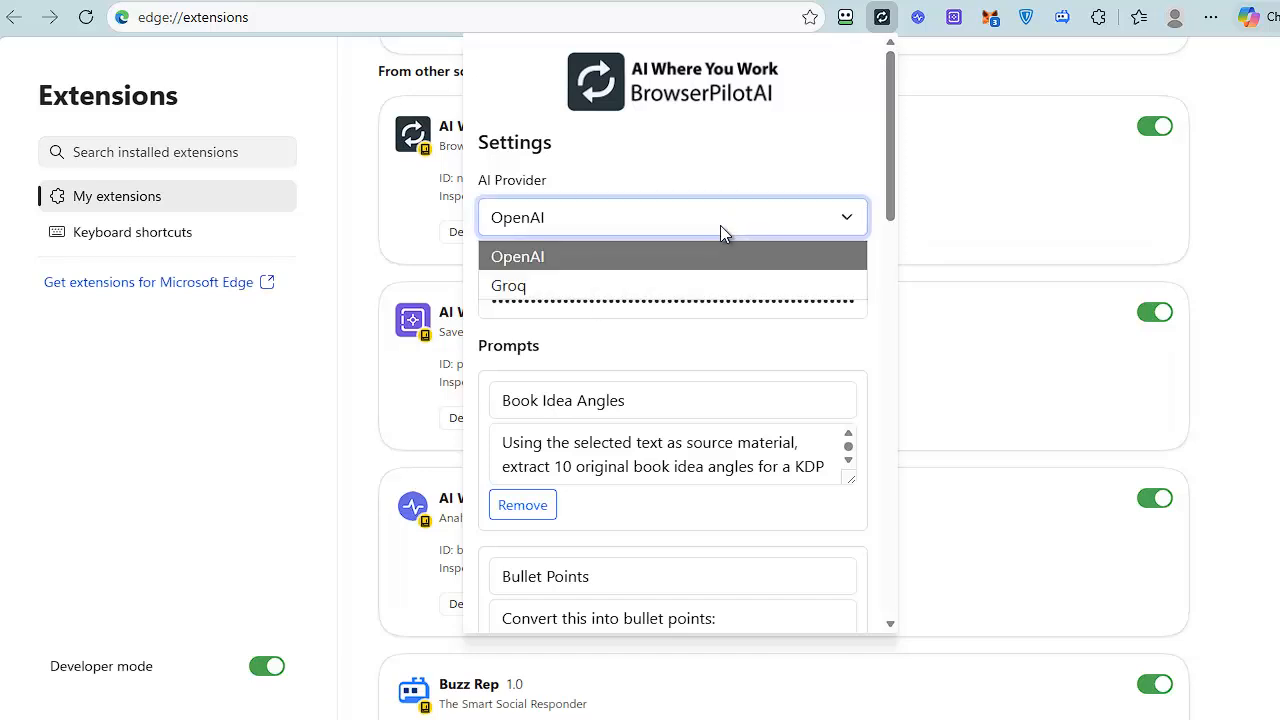
click(732, 167)
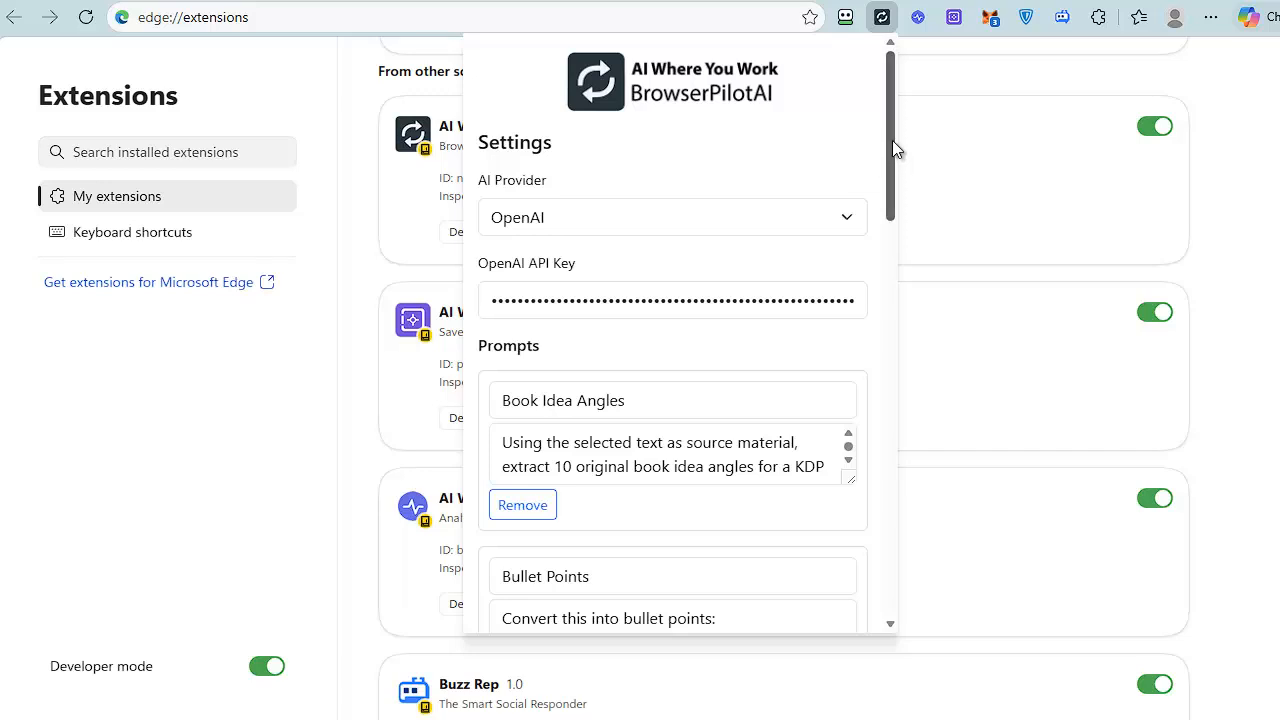
drag(891, 135, 889, 526)
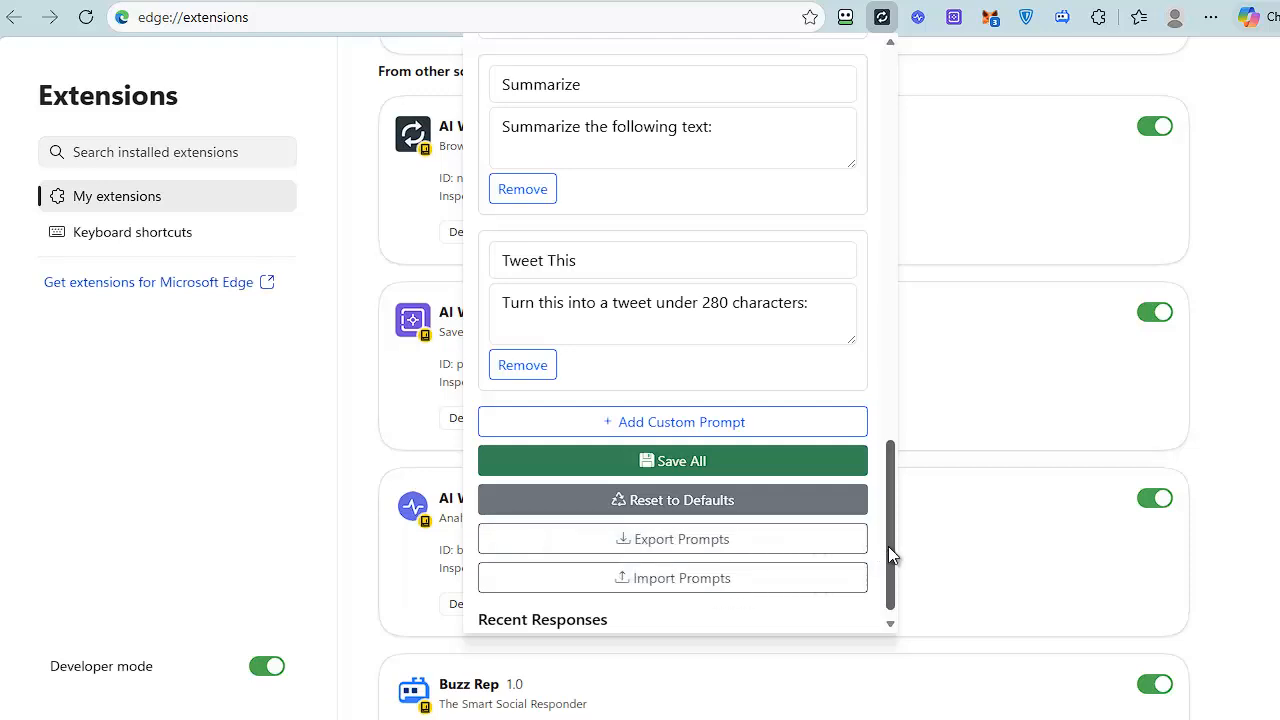
drag(888, 546, 928, 114)
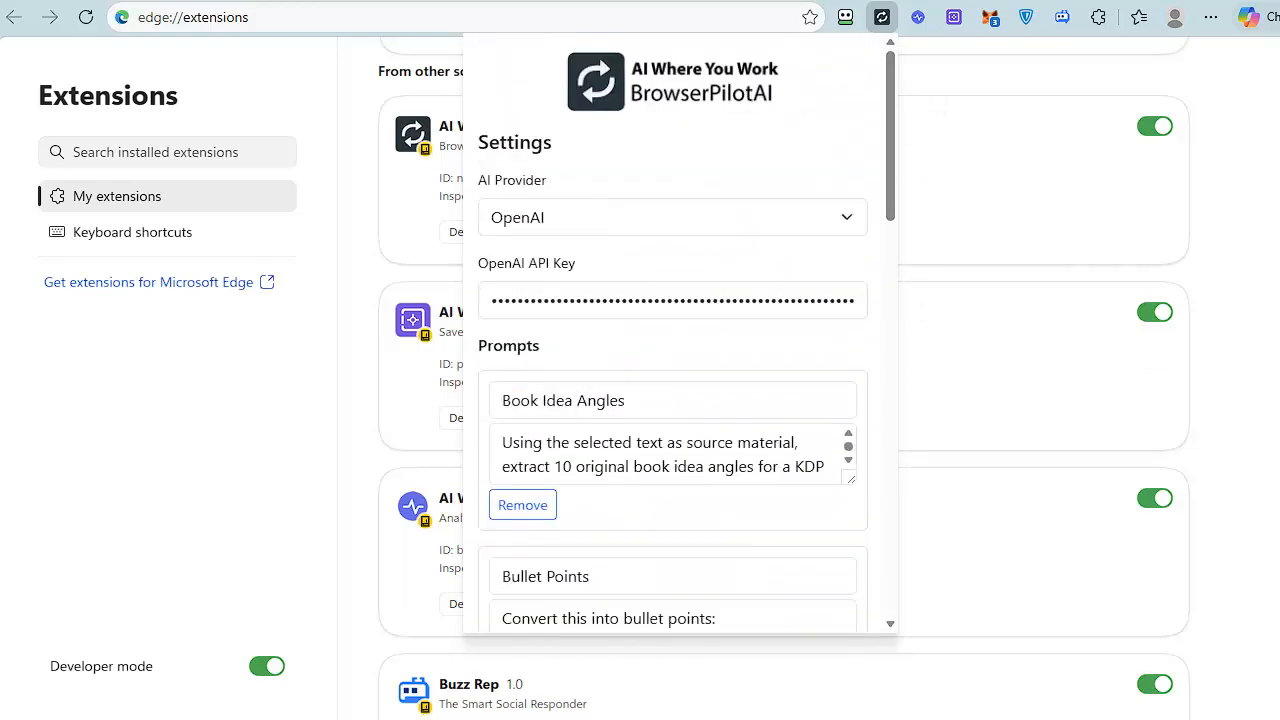
Examine the VibeCheck extension's AI provider choices, tone analysis area and style options, and close it.
click(918, 17)
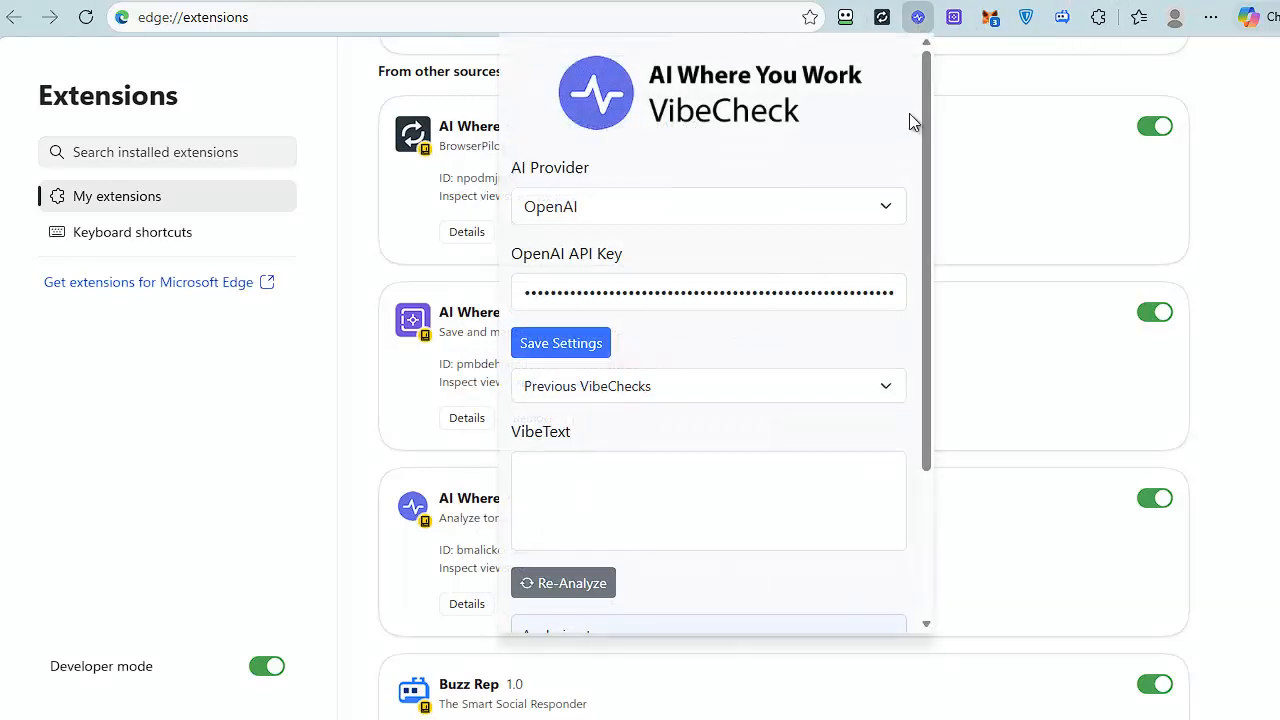
click(818, 208)
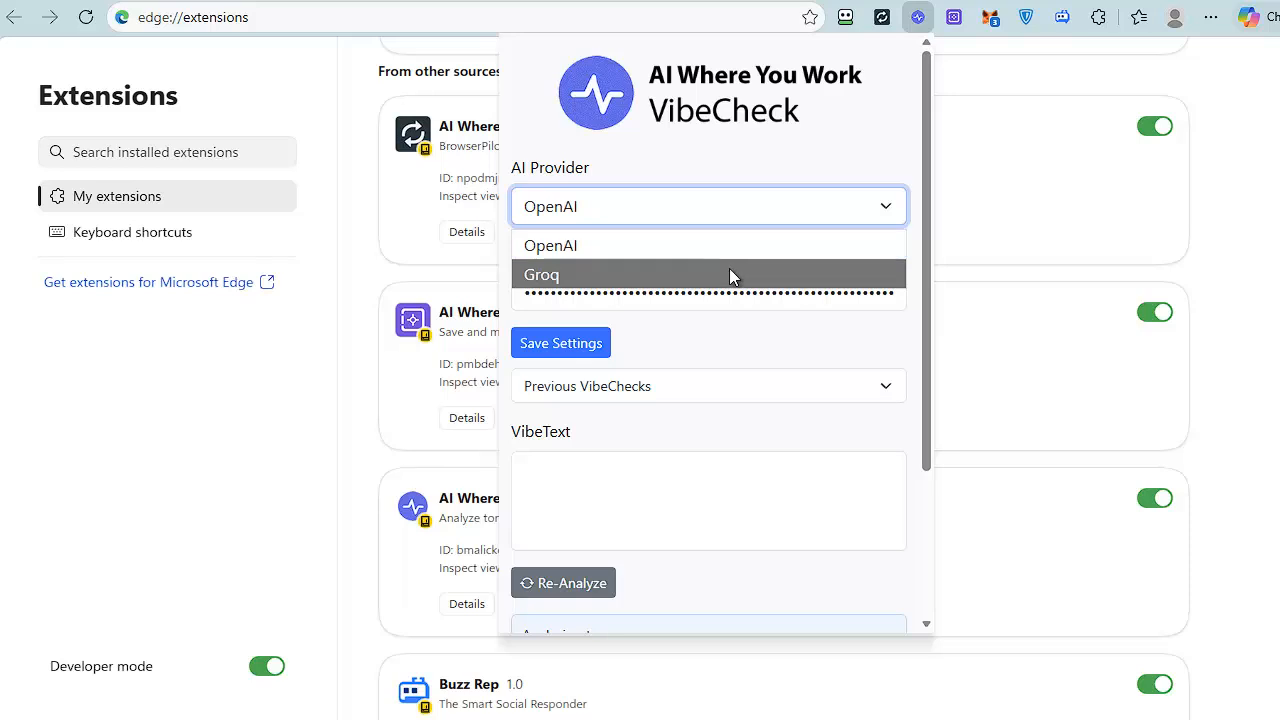
click(742, 163)
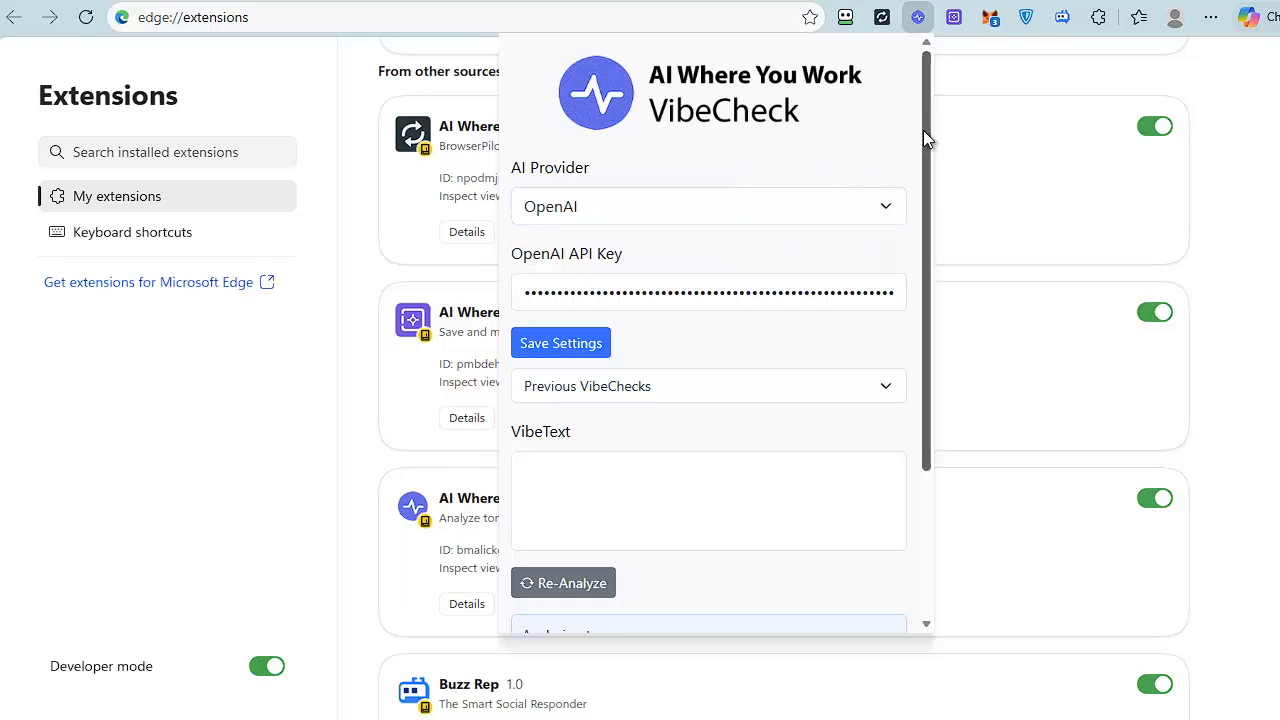
drag(928, 124, 936, 287)
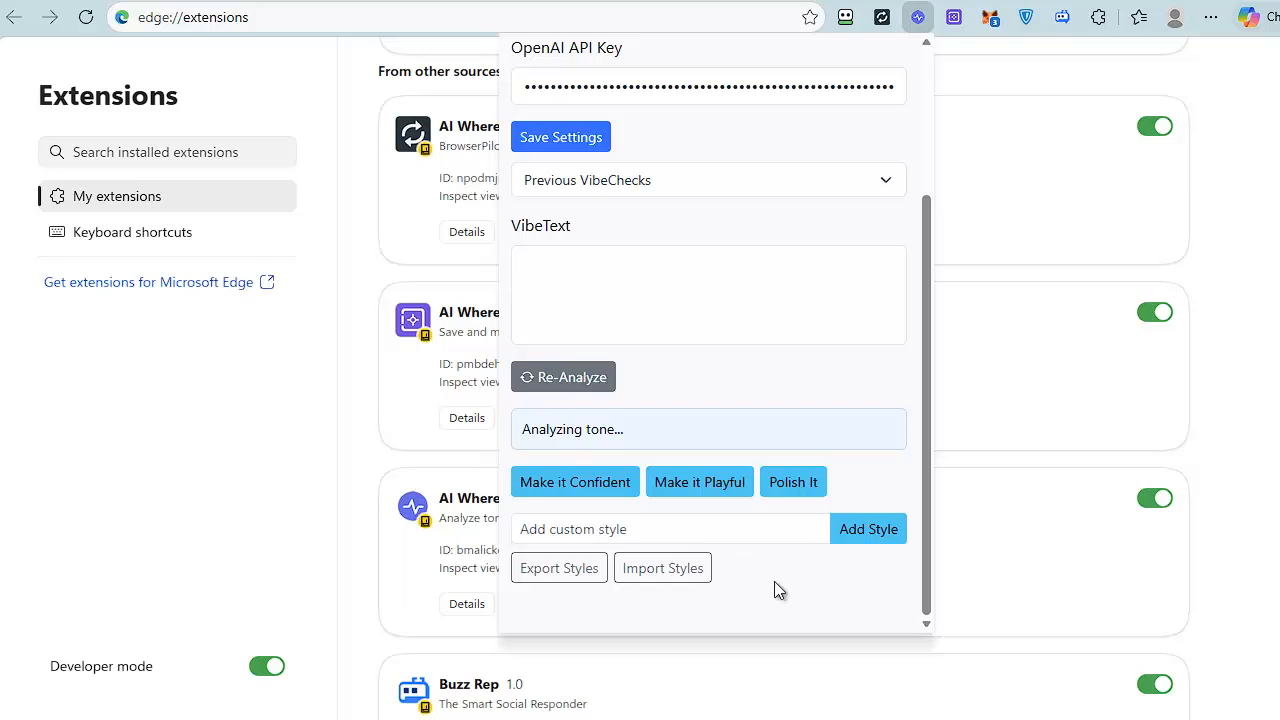
click(1240, 652)
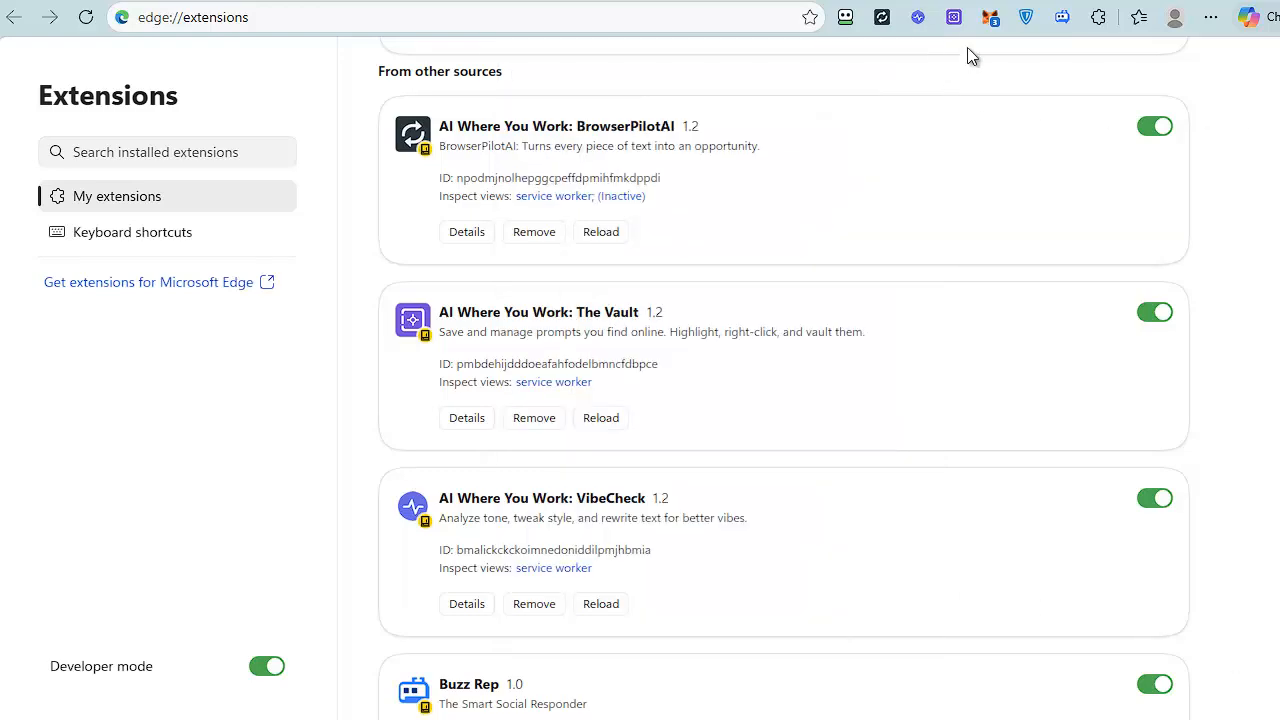
Examine The Vault extension's saved prompts and CSV options, close it, and return to the BrowserPilot AI training and downloads page.
click(954, 20)
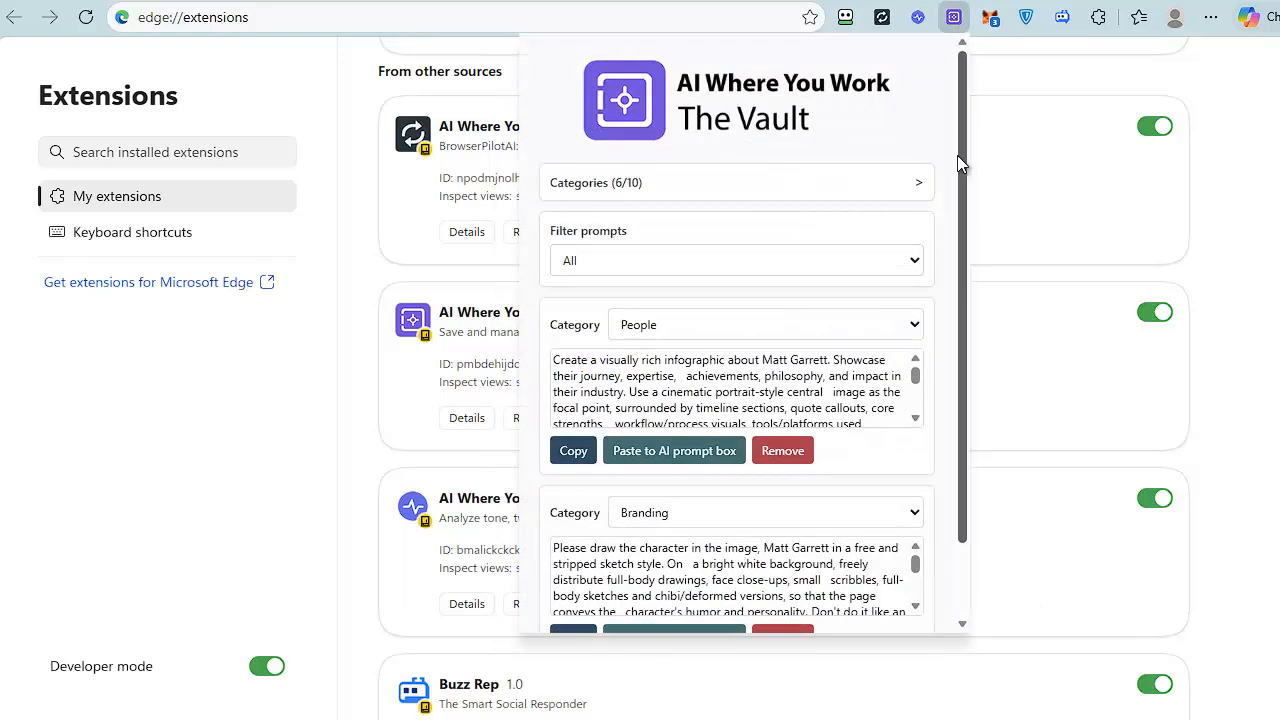
drag(957, 163, 978, 277)
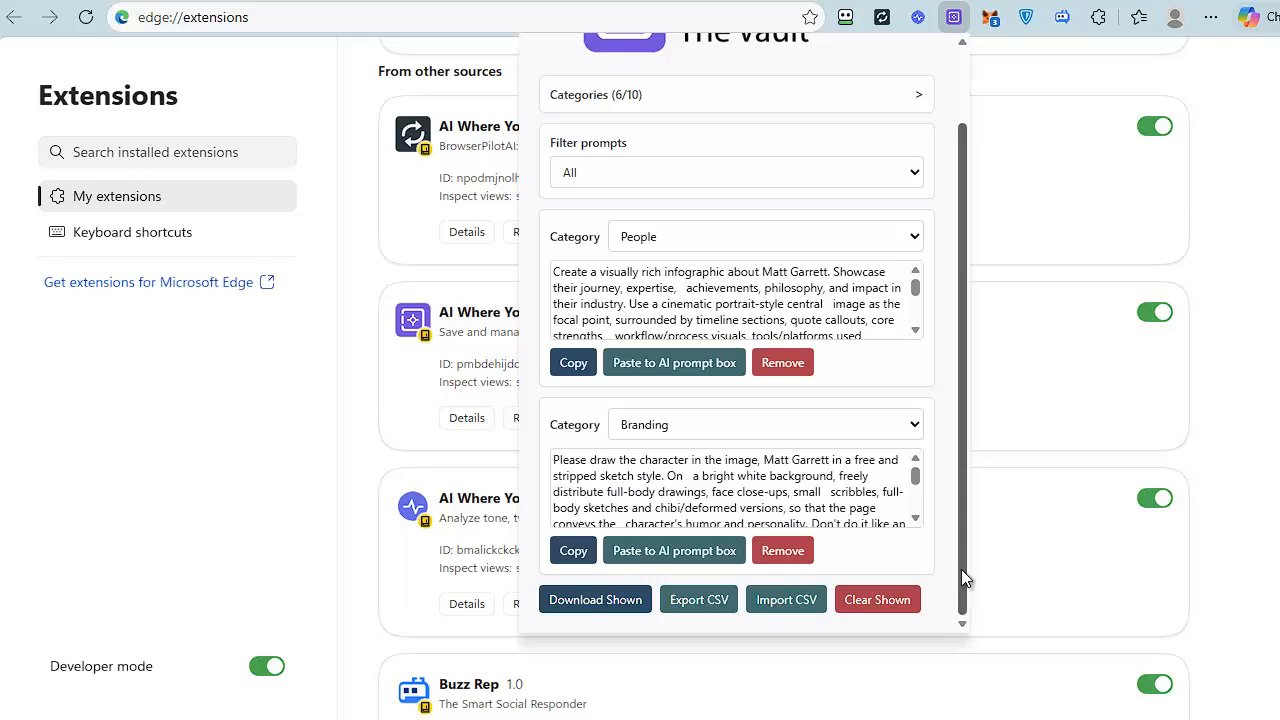
drag(961, 569, 964, 485)
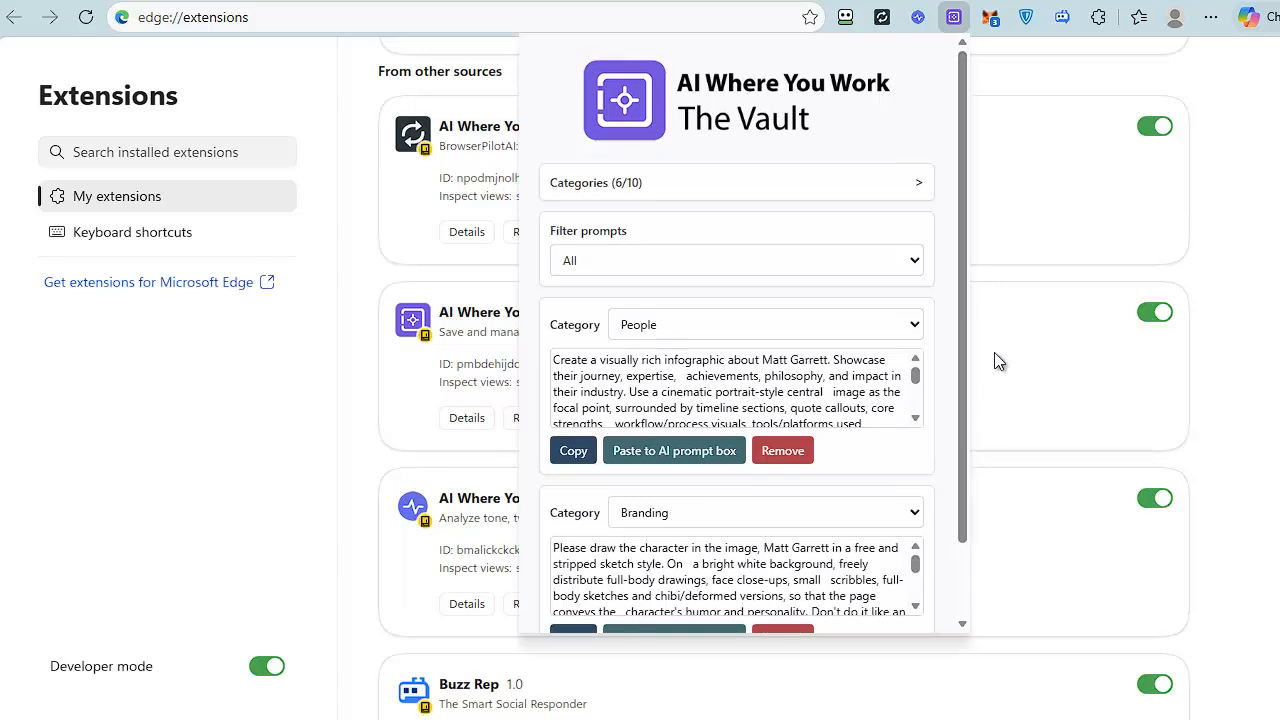
click(1219, 80)
click(1120, 2)
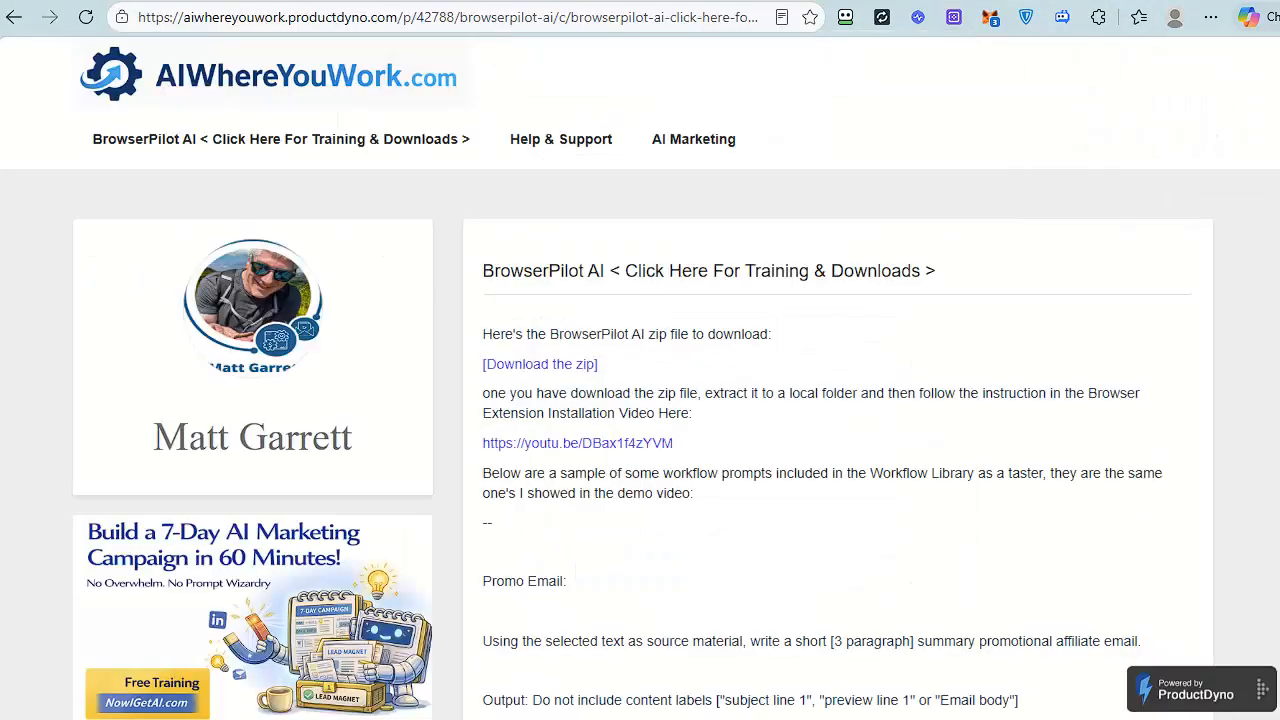